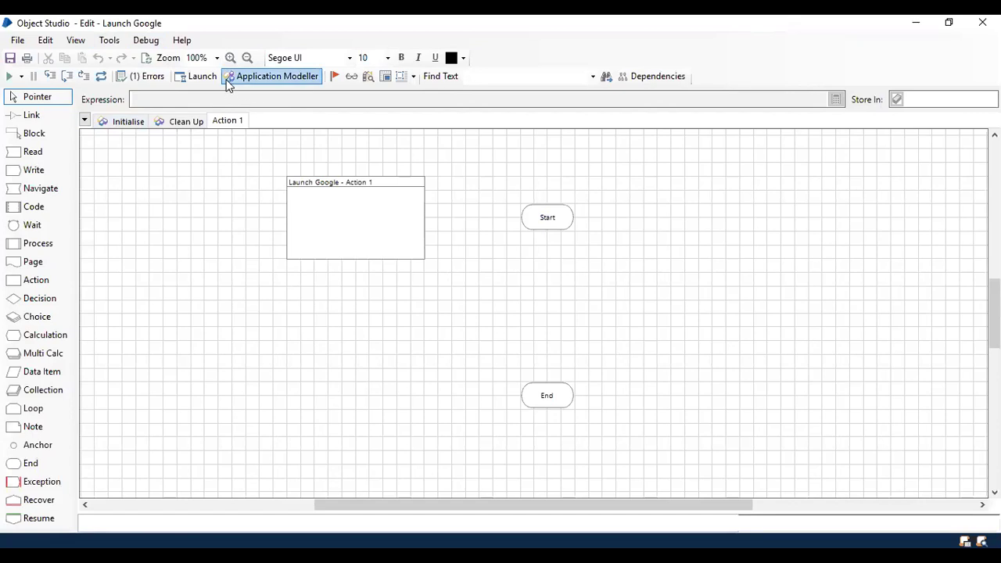
# Step: Start the Application Modeller wizard and define a new application model named Launch Google
pyautogui.click(278, 79)
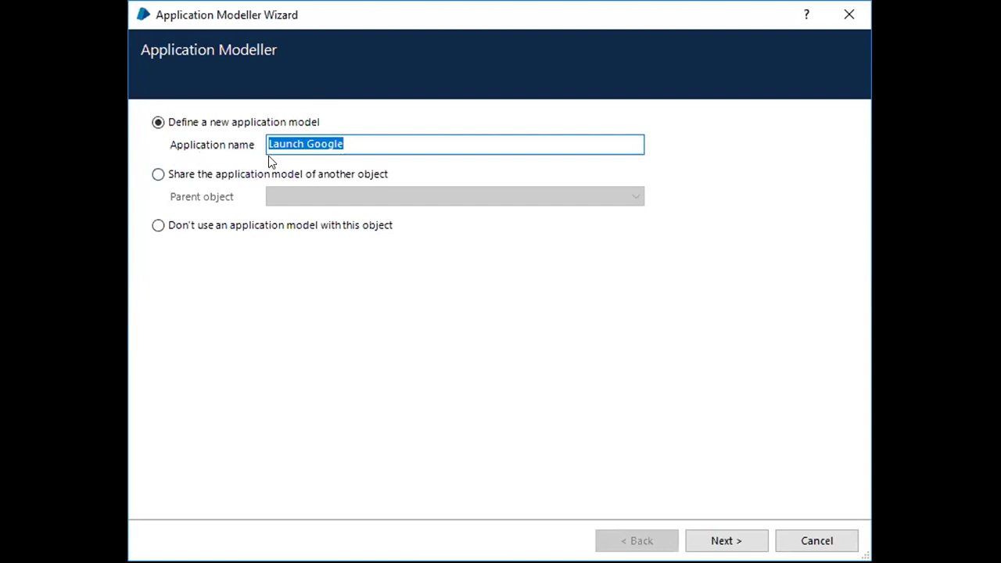
pyautogui.click(349, 144)
pyautogui.moveTo(349, 144); pyautogui.dragTo(251, 136)
pyautogui.click(365, 144)
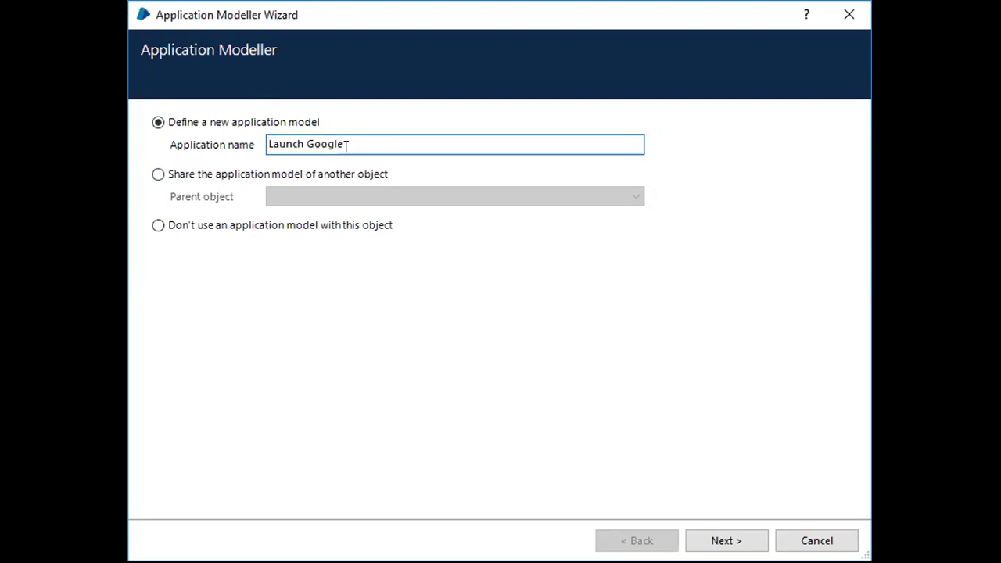
pyautogui.click(740, 540)
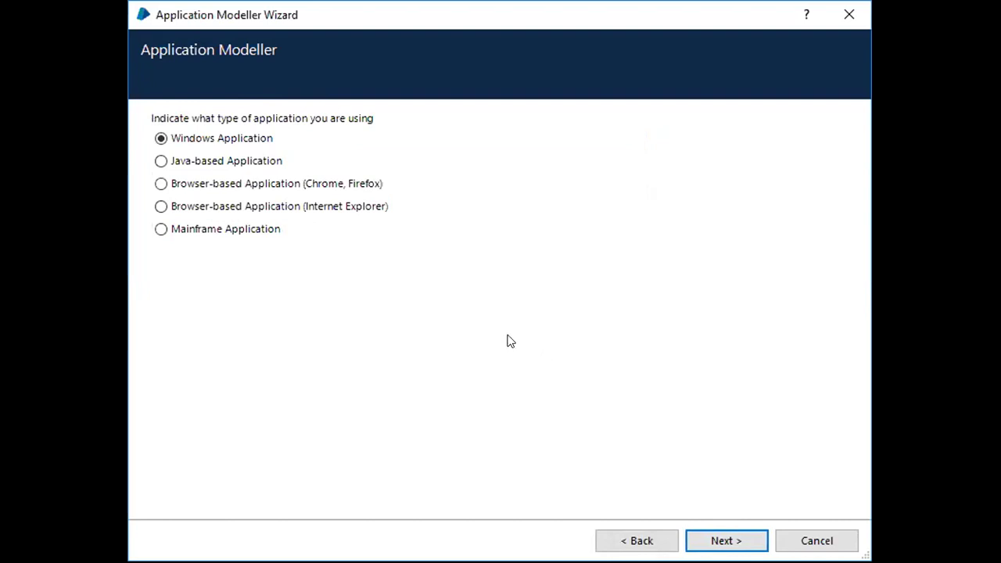
# Step: Set the application type to Browser-based Application (Internet Explorer), launched from an executable file
pyautogui.click(185, 208)
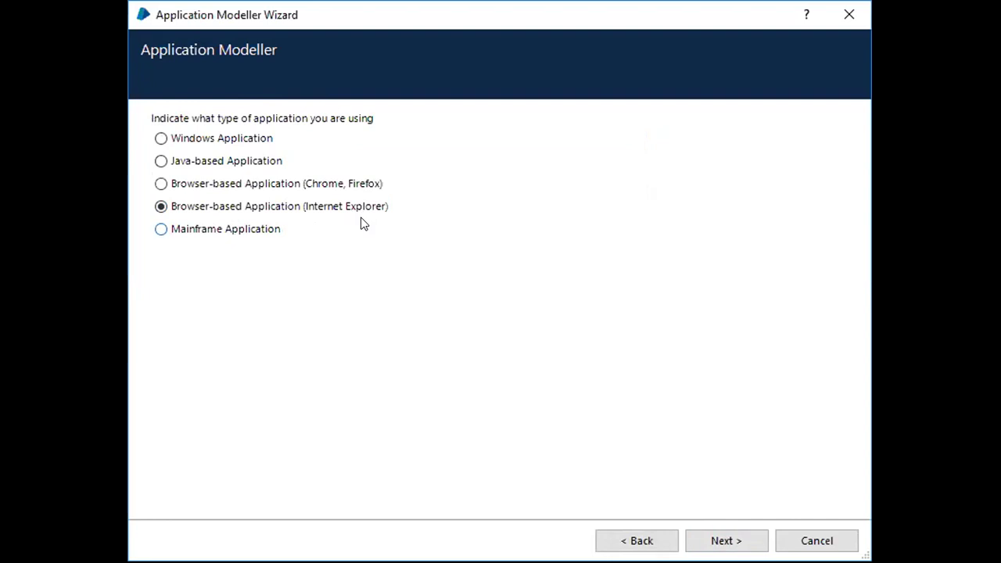
pyautogui.click(727, 540)
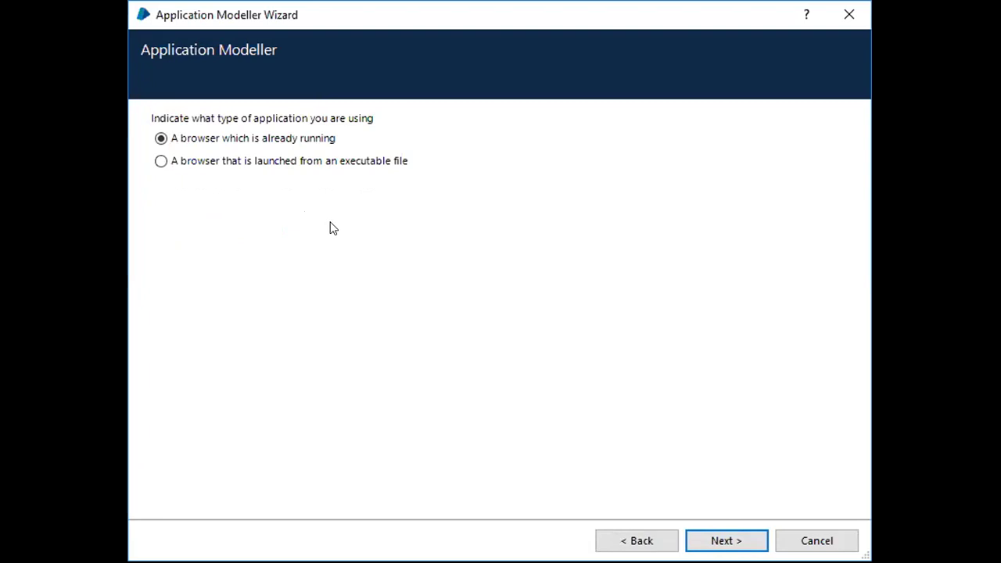
pyautogui.click(285, 162)
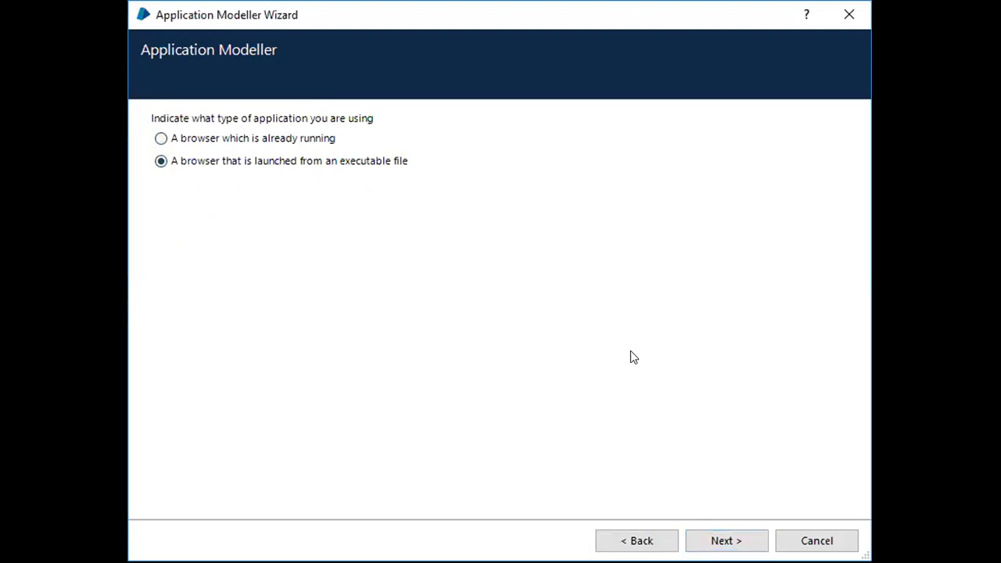
pyautogui.click(740, 540)
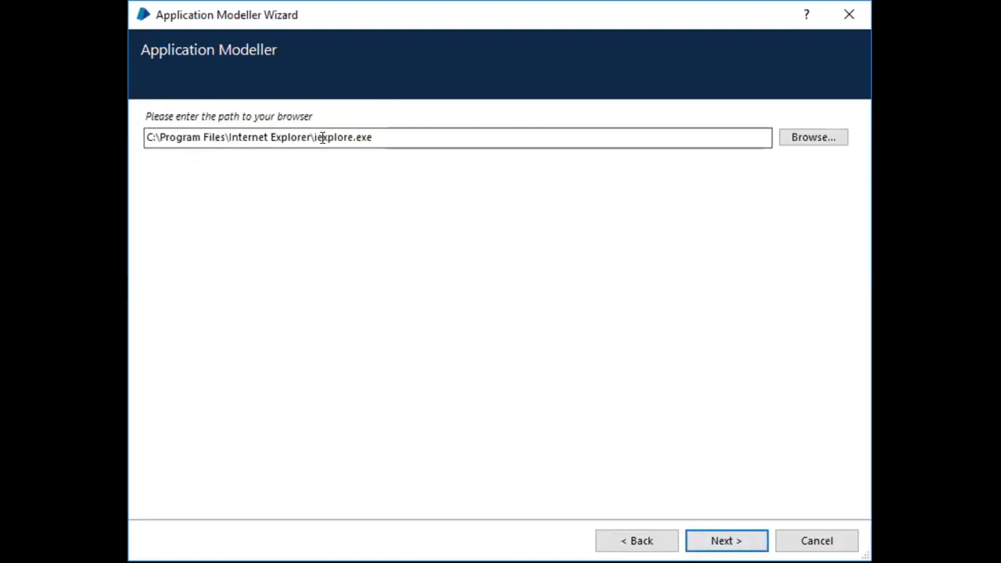
pyautogui.moveTo(393, 137); pyautogui.dragTo(144, 131)
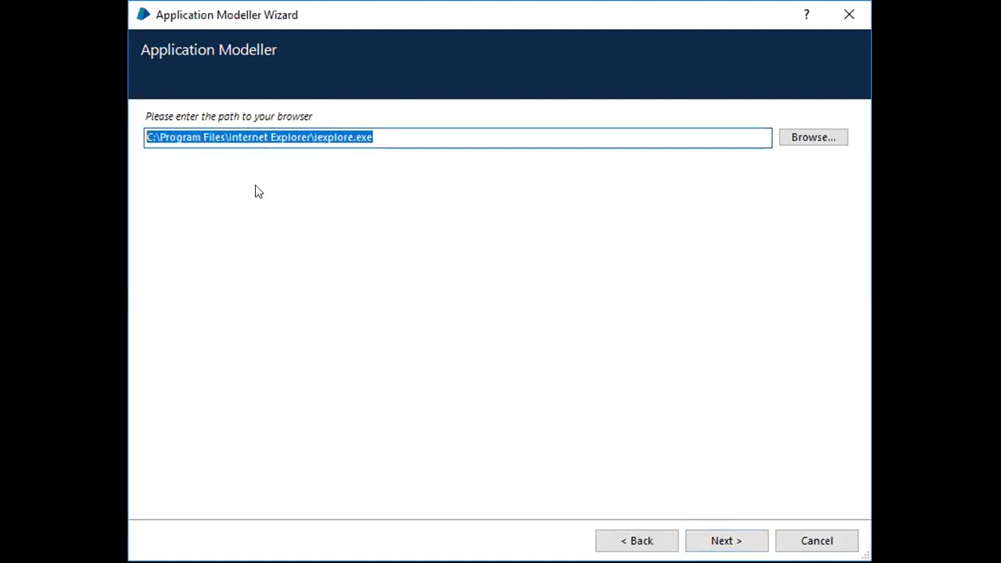
pyautogui.click(374, 138)
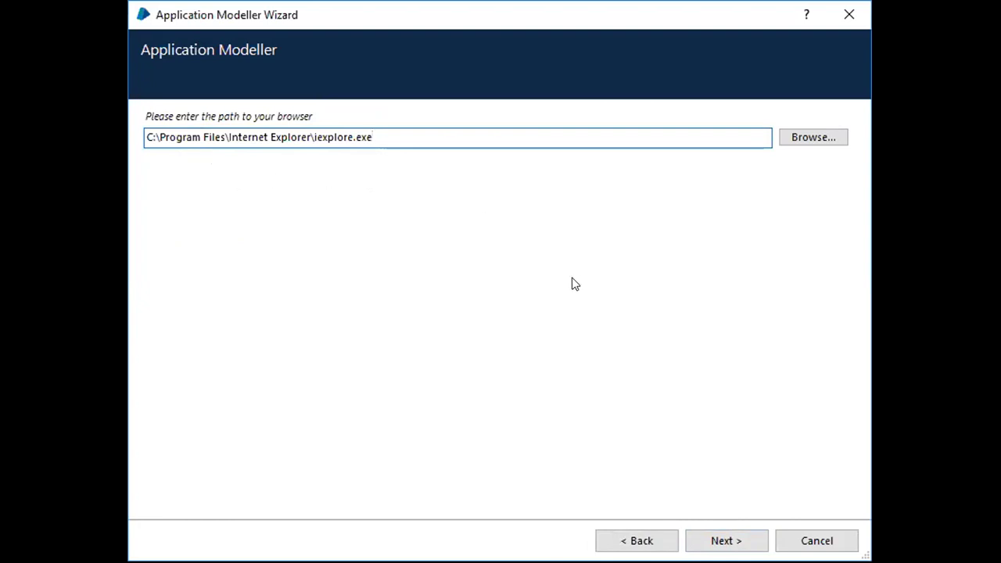
pyautogui.click(724, 541)
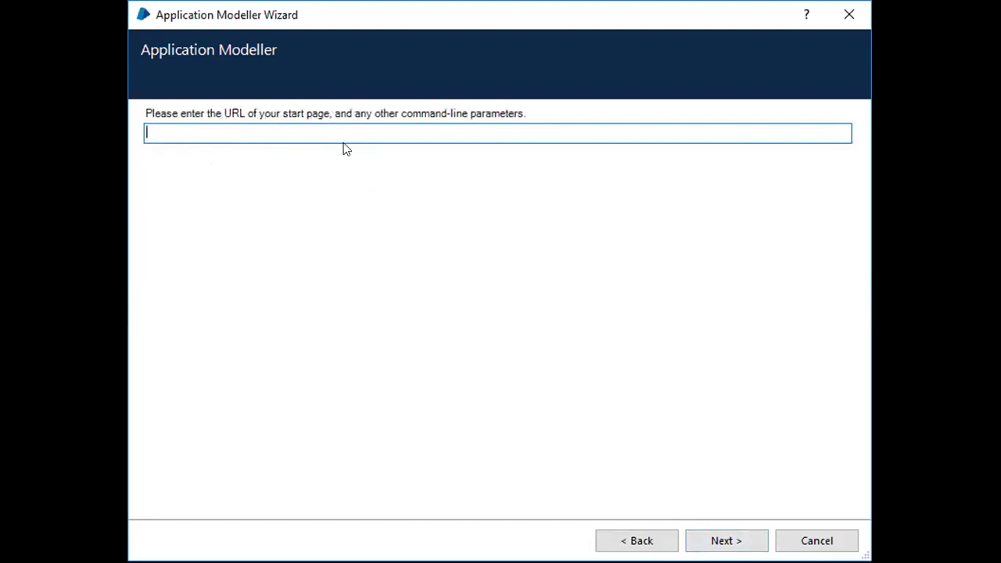
pyautogui.write('www.google.com')
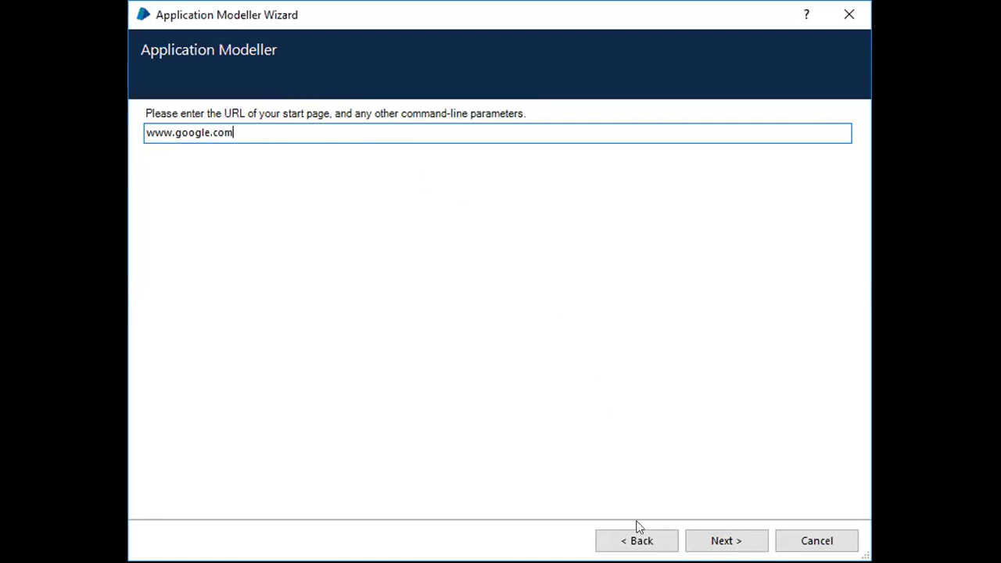
pyautogui.click(726, 540)
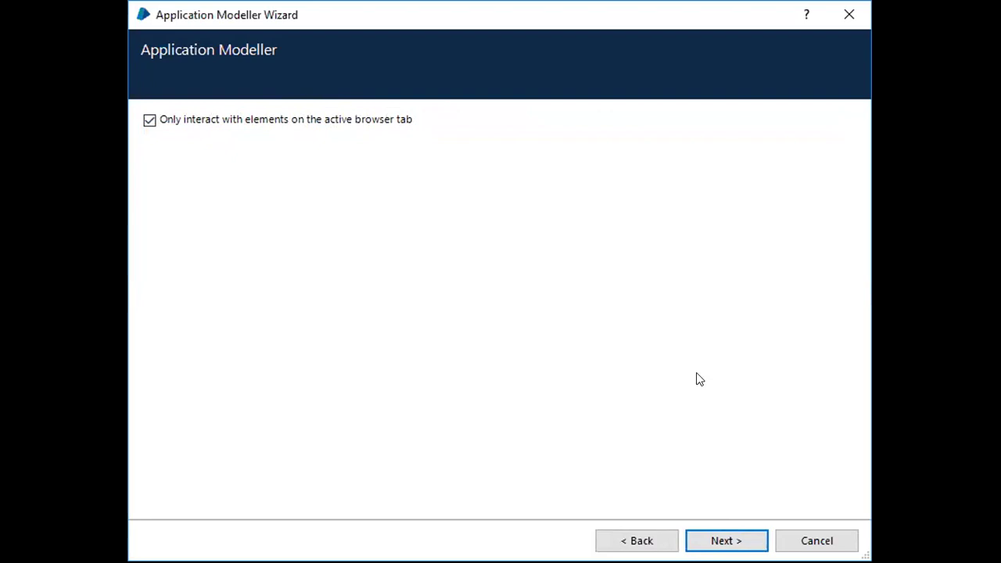
# Step: Finish the wizard with active-tab interaction only, Java integration off, HTC components excluded and the Application Manager mode Embedded (default)
pyautogui.click(726, 541)
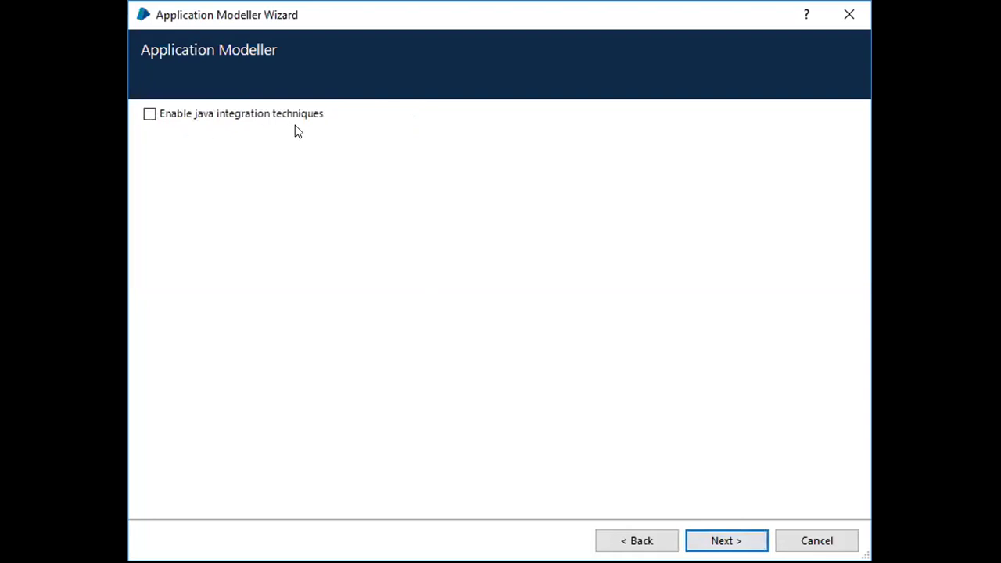
pyautogui.click(727, 538)
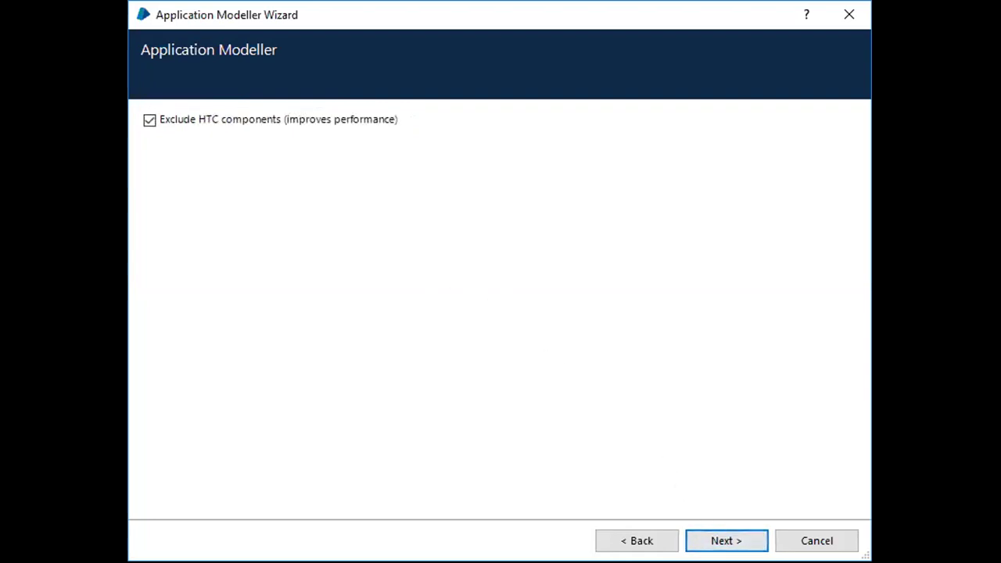
pyautogui.click(751, 539)
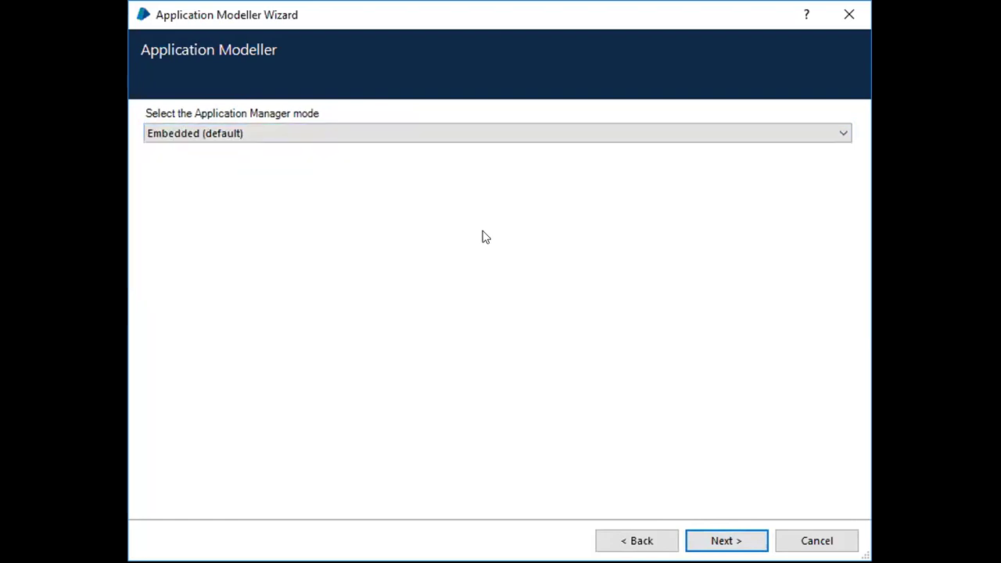
pyautogui.click(588, 132)
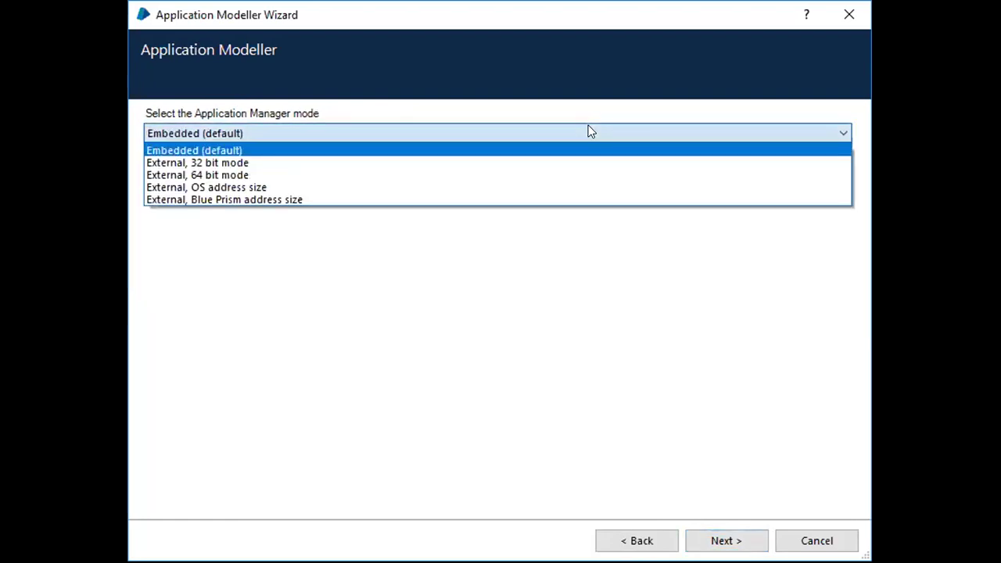
pyautogui.click(586, 134)
pyautogui.click(739, 538)
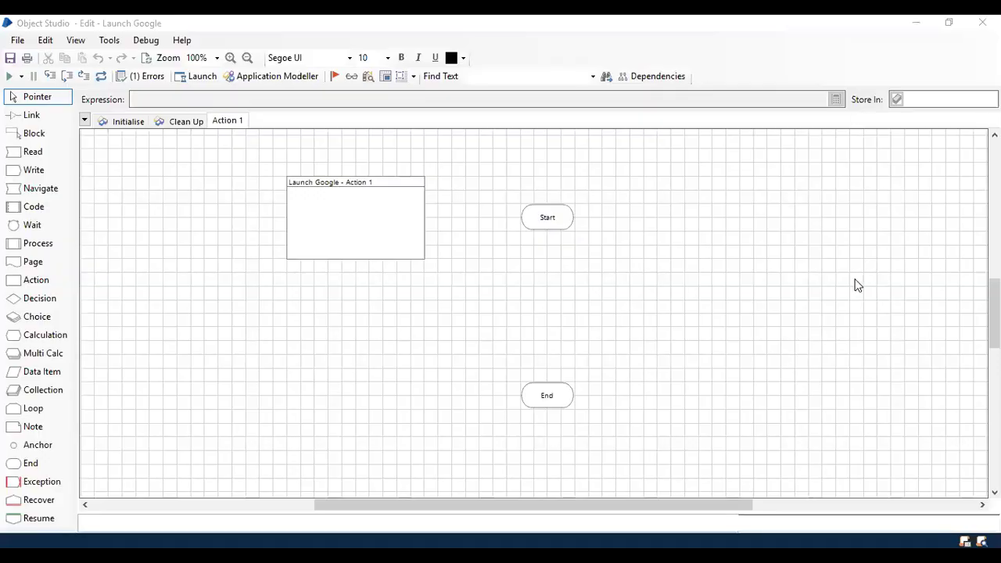
# Step: Reopen the Application Modeller, rename Element1 under Launch Google as Set Text and apply the change
pyautogui.click(264, 79)
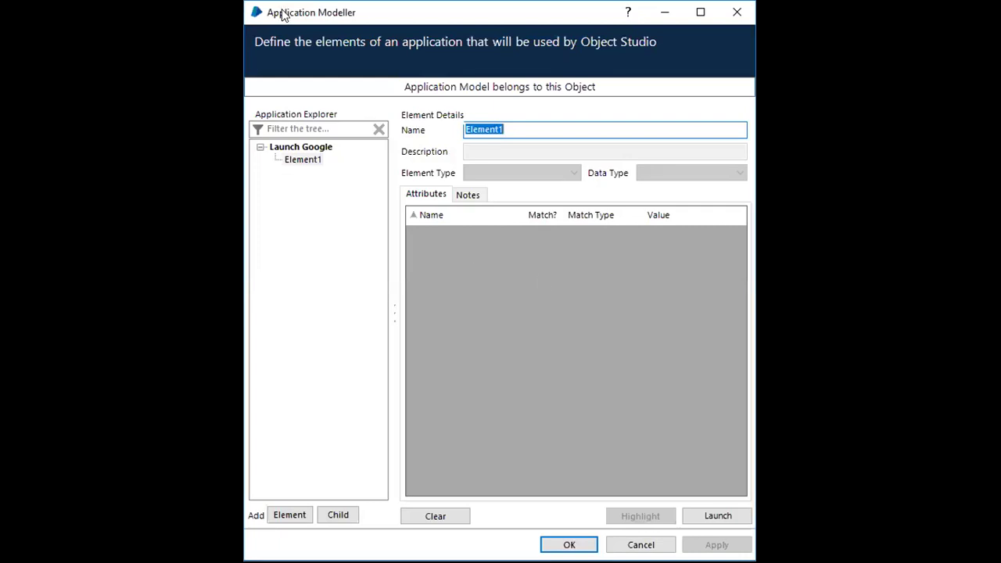
pyautogui.click(310, 162)
pyautogui.rightClick(313, 160)
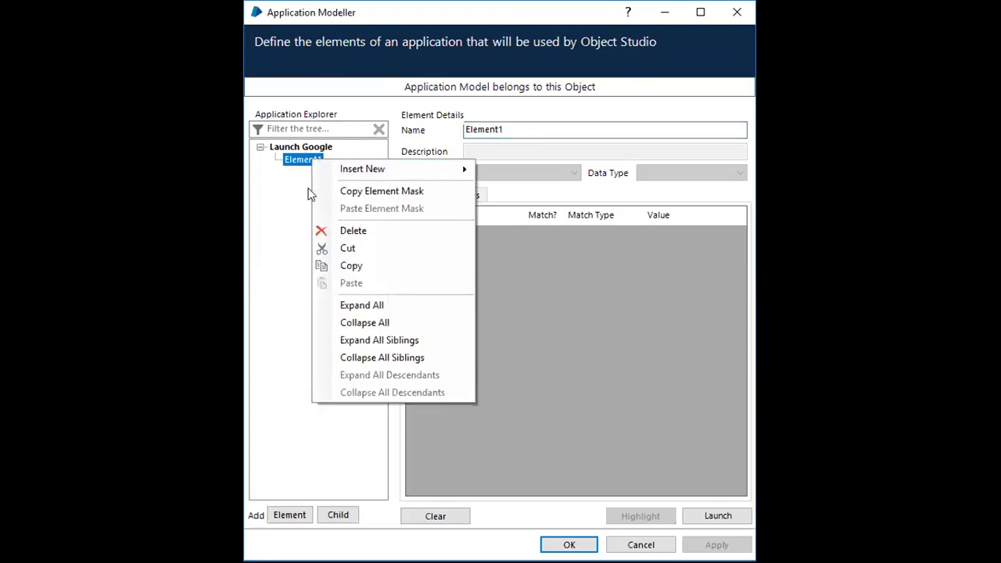
pyautogui.click(309, 162)
pyautogui.doubleClick(517, 129)
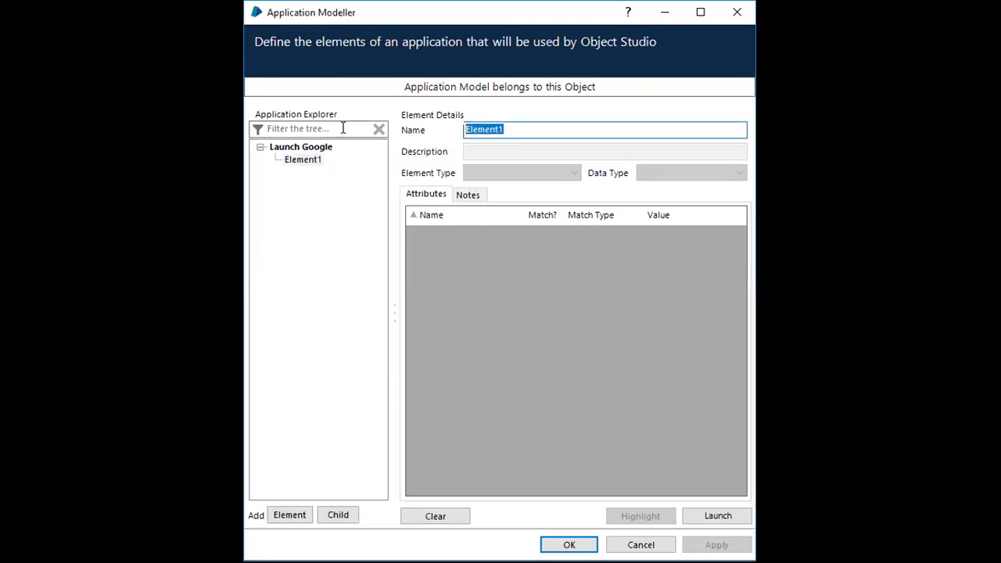
pyautogui.press('BackSpace')
pyautogui.write('Set')
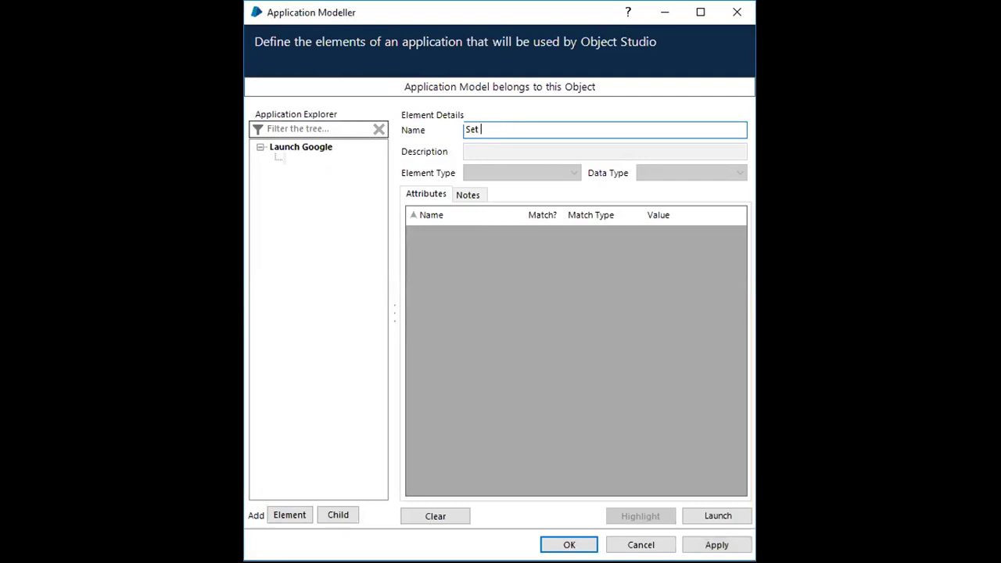
pyautogui.write(' Text')
pyautogui.click(311, 162)
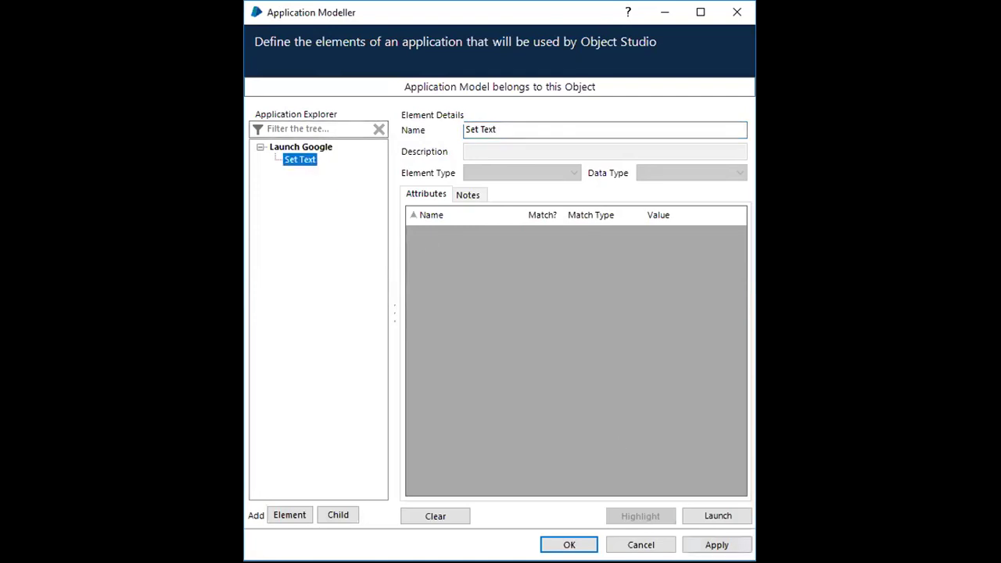
pyautogui.click(717, 545)
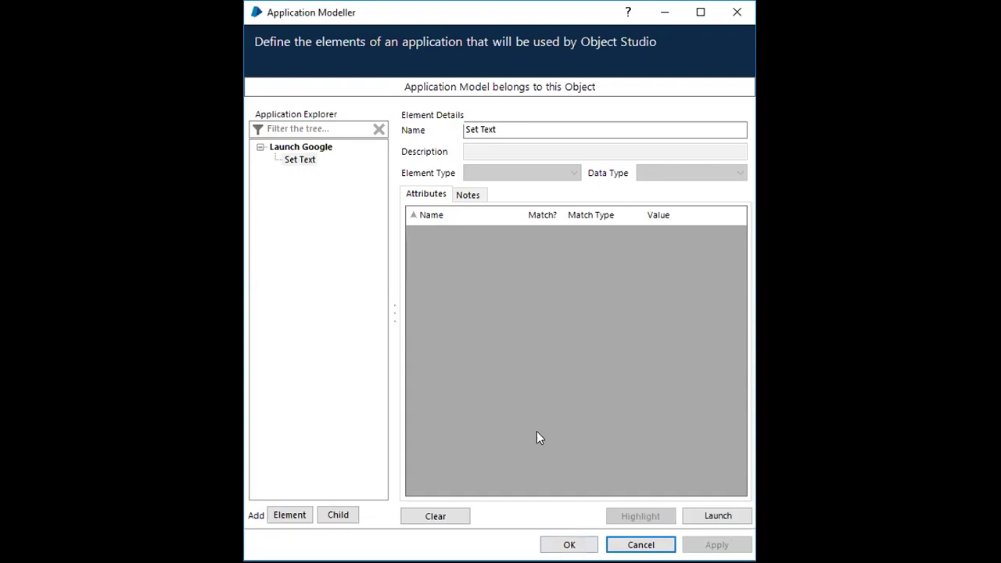
pyautogui.click(300, 148)
pyautogui.click(301, 161)
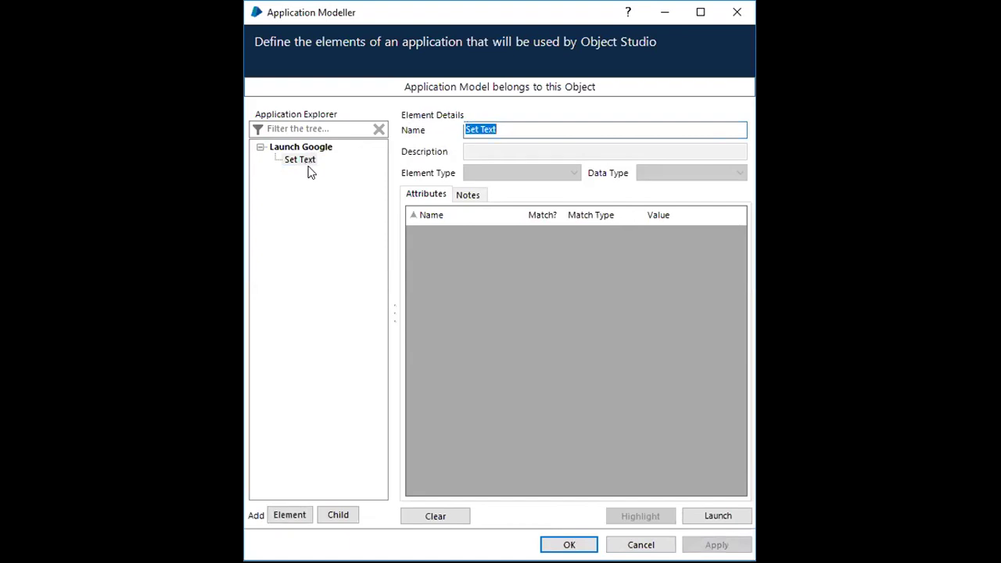